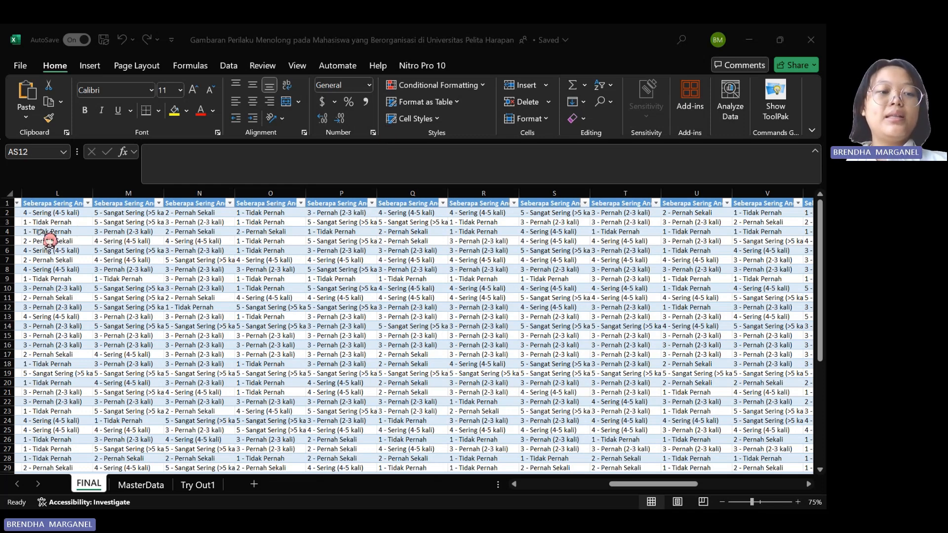
# Step: Examine the text survey answers on the FINAL sheet alongside the numeric score columns starting at Soal 1
pyautogui.hotkey('alt', 'Tab')
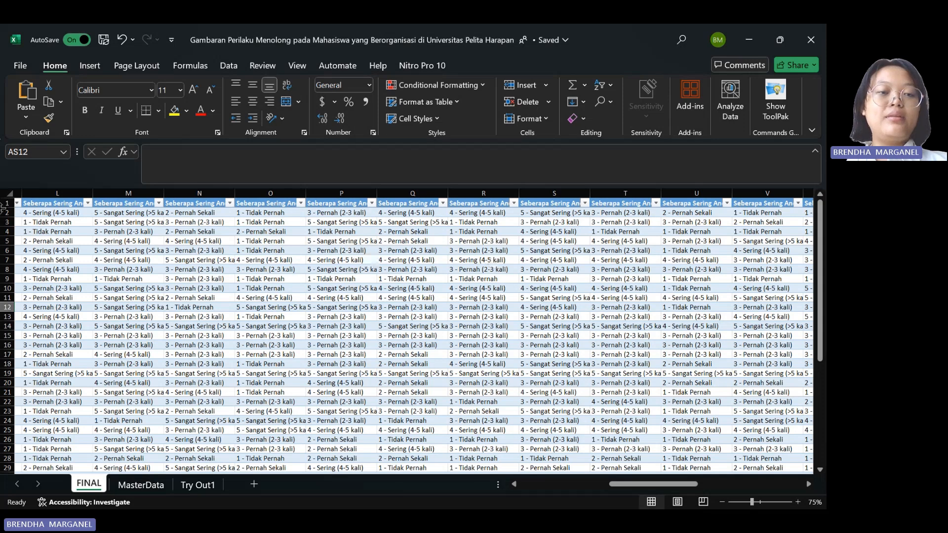
pyautogui.moveTo(48, 221); pyautogui.dragTo(677, 359)
pyautogui.click(677, 360)
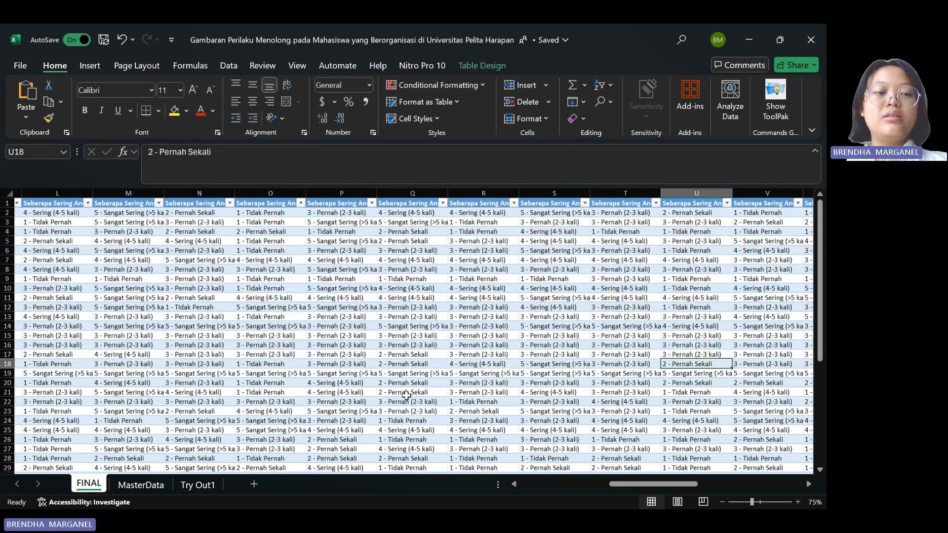
pyautogui.hscroll(5, 405, 395)
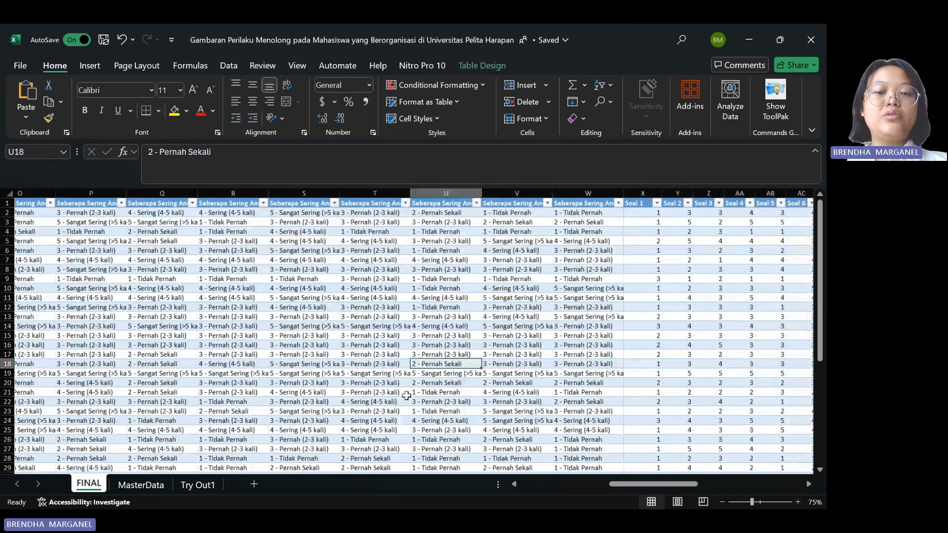
pyautogui.moveTo(397, 214); pyautogui.dragTo(632, 375)
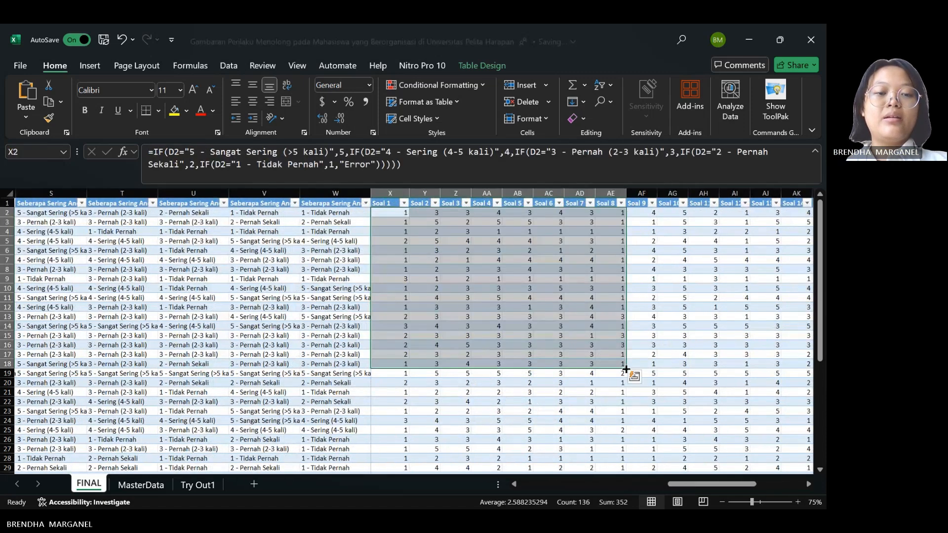
pyautogui.click(193, 345)
pyautogui.hscroll(-4, 192, 344)
pyautogui.hscroll(-1, 193, 345)
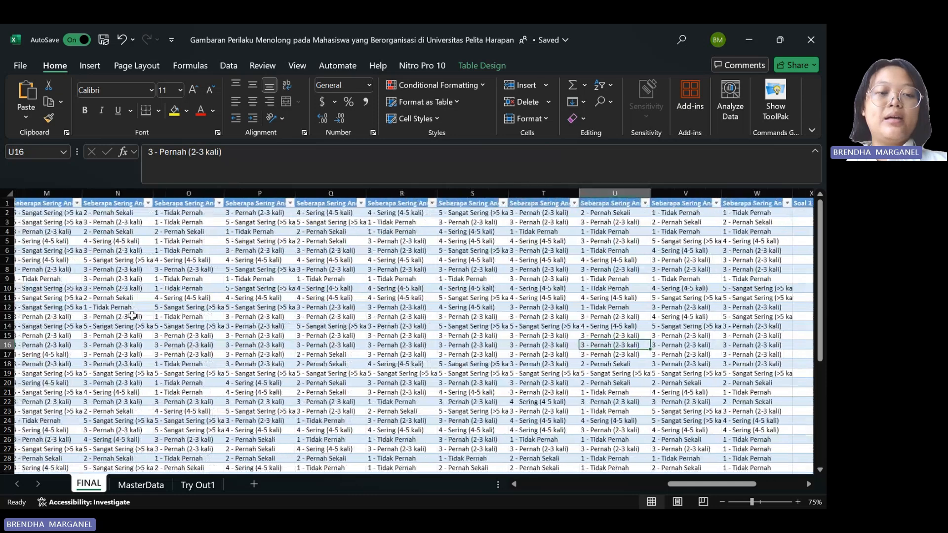
pyautogui.moveTo(59, 260); pyautogui.dragTo(570, 297)
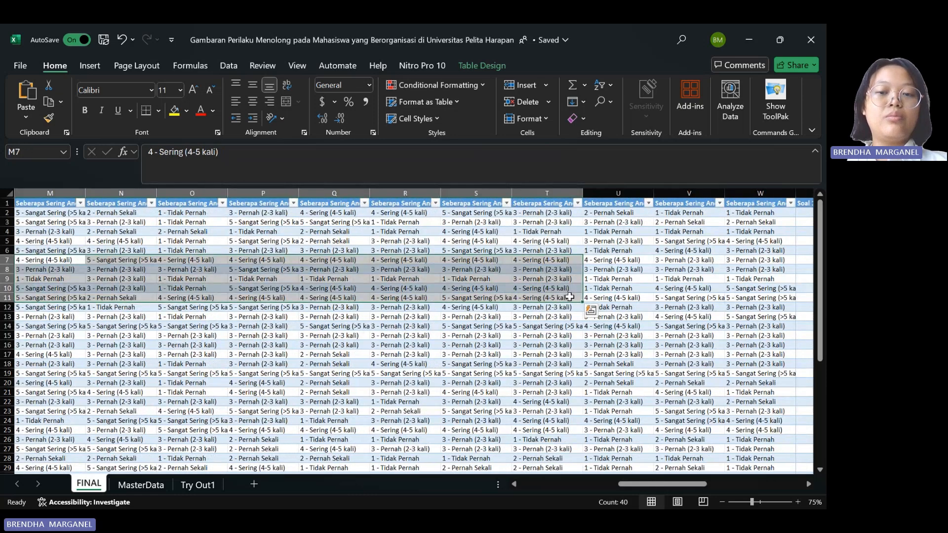
pyautogui.click(486, 364)
pyautogui.hscroll(1, 492, 364)
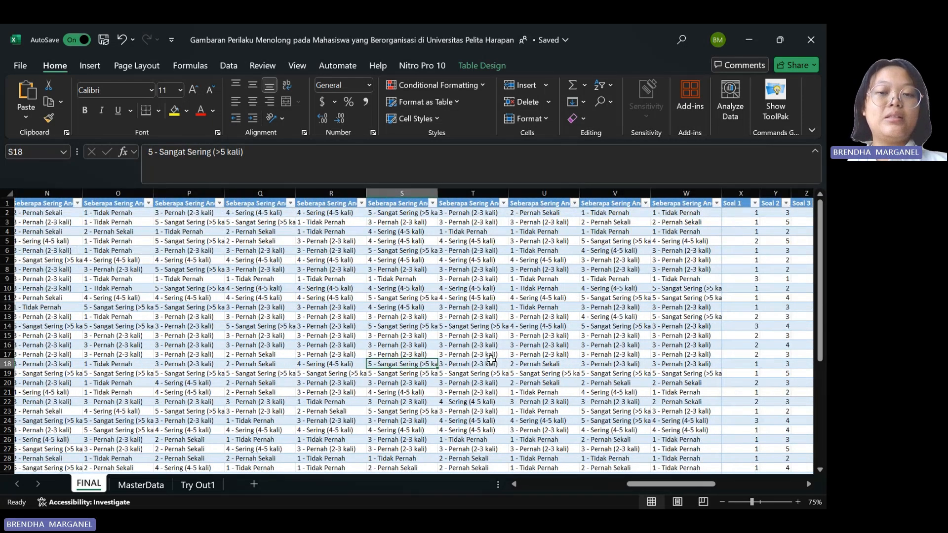
# Step: Review the numeric scores from Soal 1 to Soal 20 and the IF formula that converts each text answer
pyautogui.hscroll(2, 492, 359)
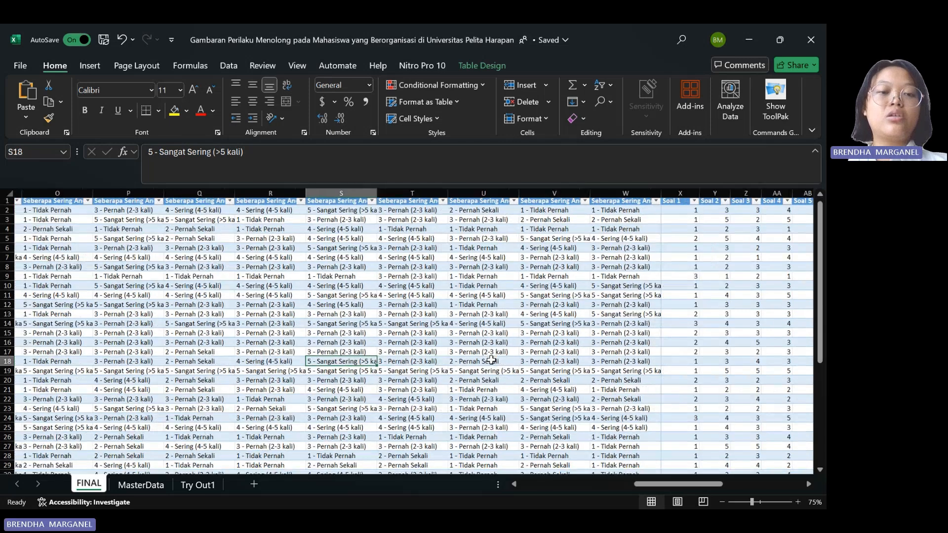
pyautogui.hscroll(4, 491, 359)
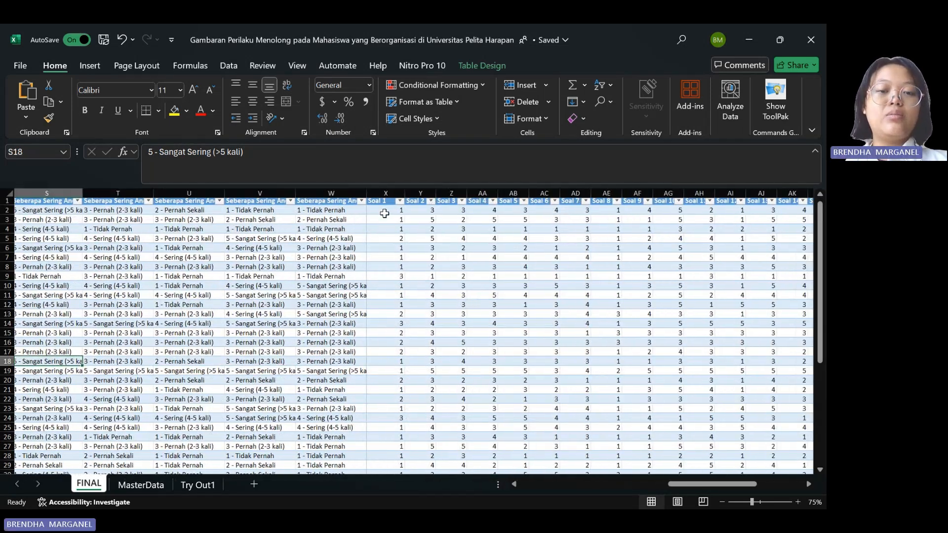
pyautogui.moveTo(385, 213); pyautogui.dragTo(662, 391)
pyautogui.hscroll(5, 662, 391)
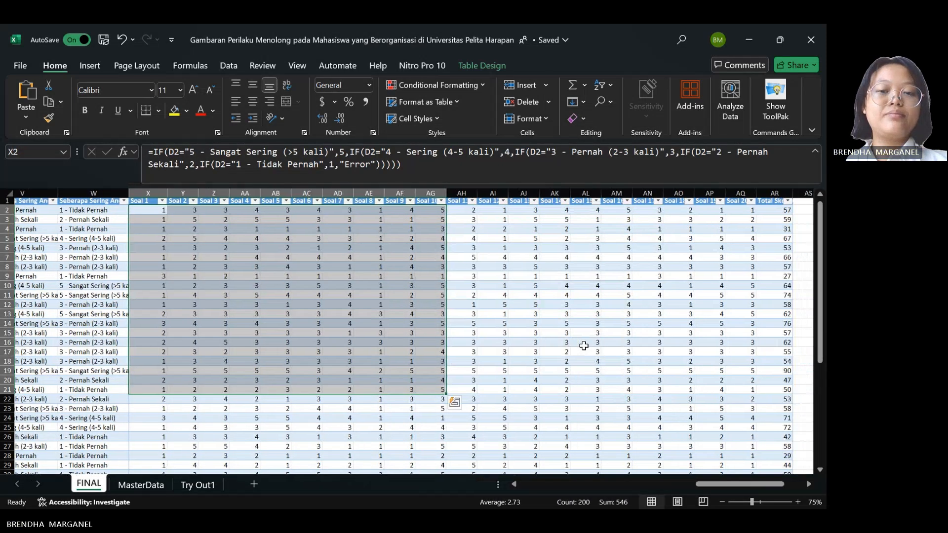
pyautogui.hscroll(1, 584, 345)
pyautogui.click(555, 342)
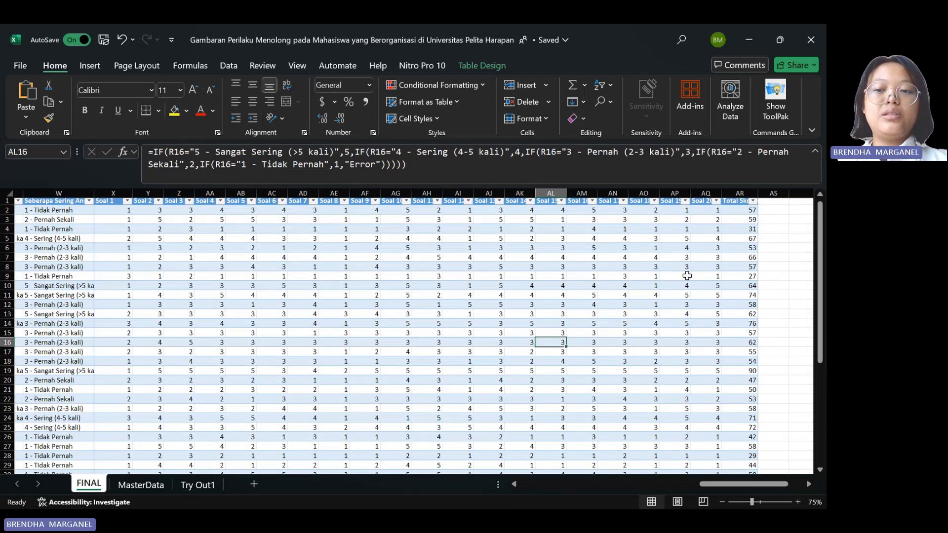
pyautogui.hscroll(2, 687, 275)
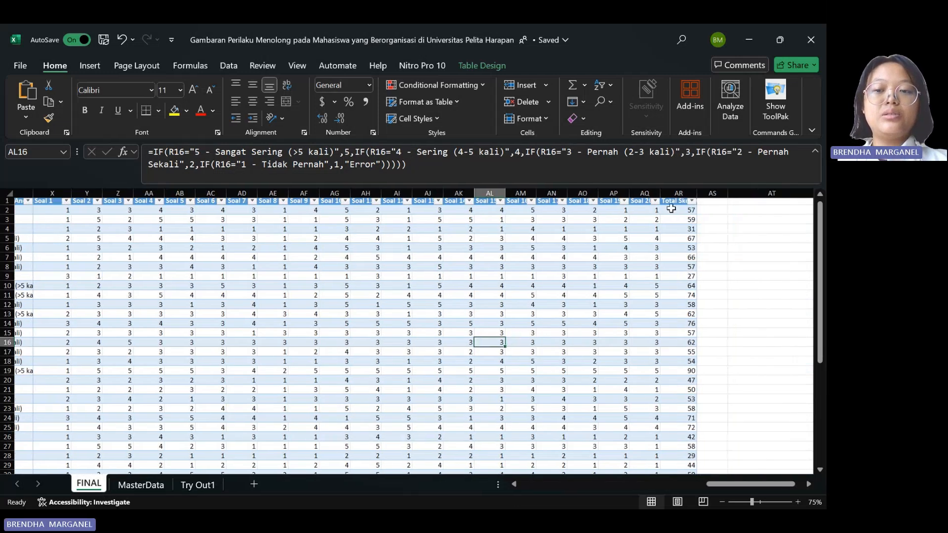
# Step: Inspect the total score formula in AR2, the first and last item scores in row 3, and the total score column
pyautogui.click(672, 211)
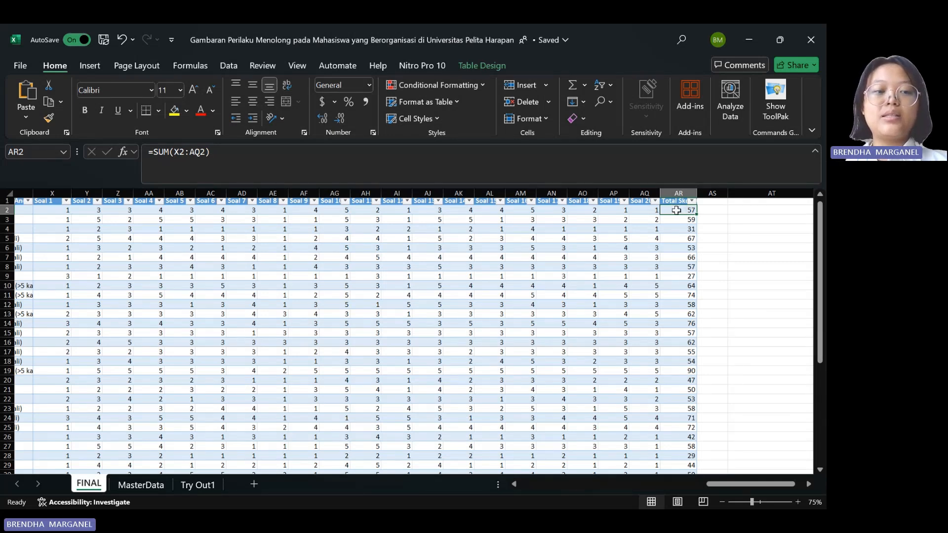
pyautogui.click(56, 217)
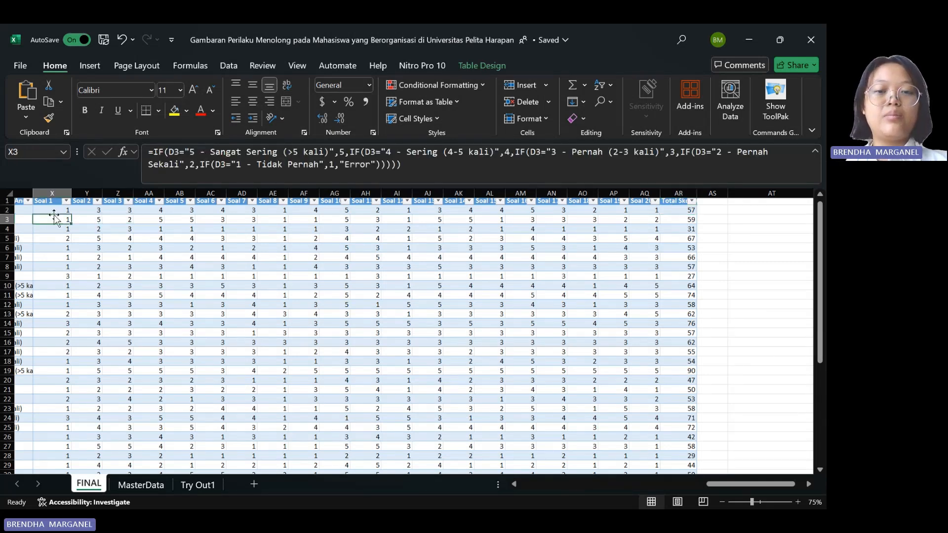
pyautogui.click(653, 221)
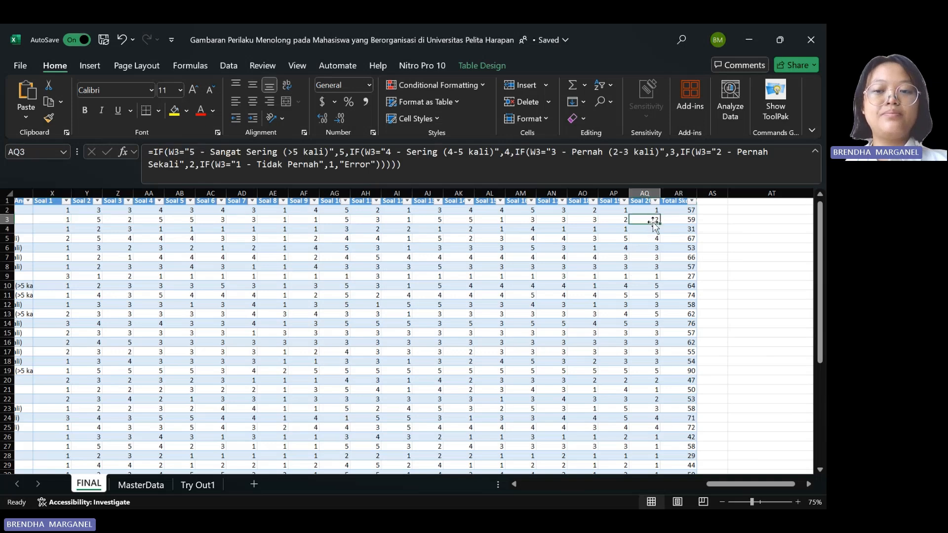
pyautogui.moveTo(678, 210); pyautogui.dragTo(691, 466)
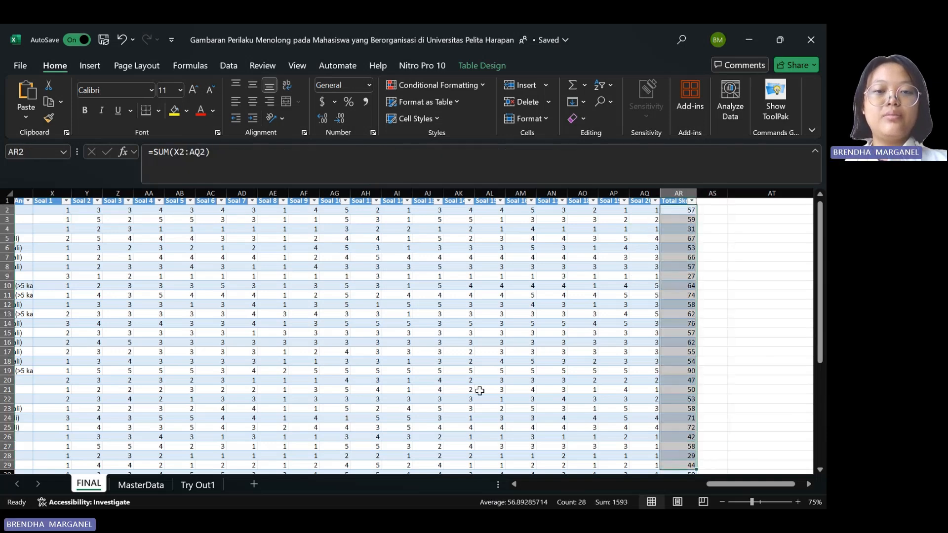
pyautogui.click(479, 391)
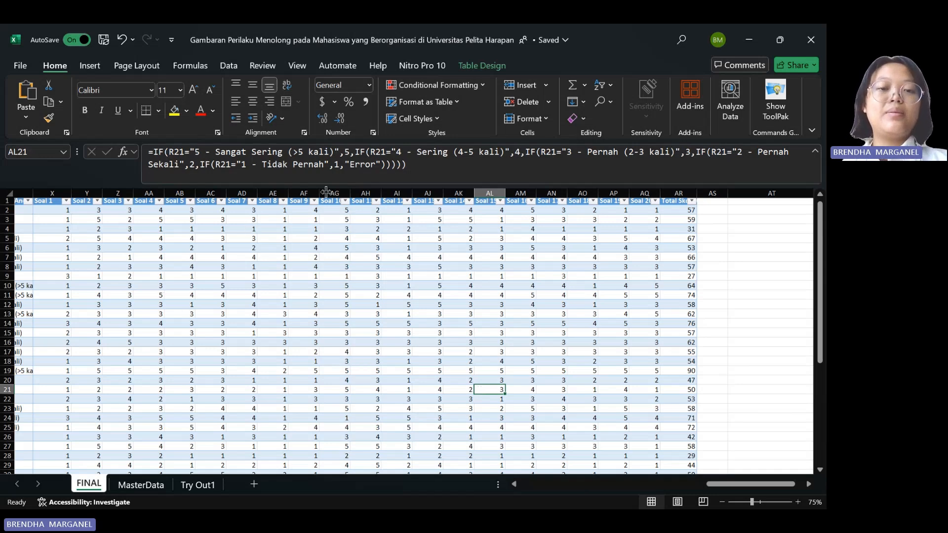
pyautogui.click(382, 168)
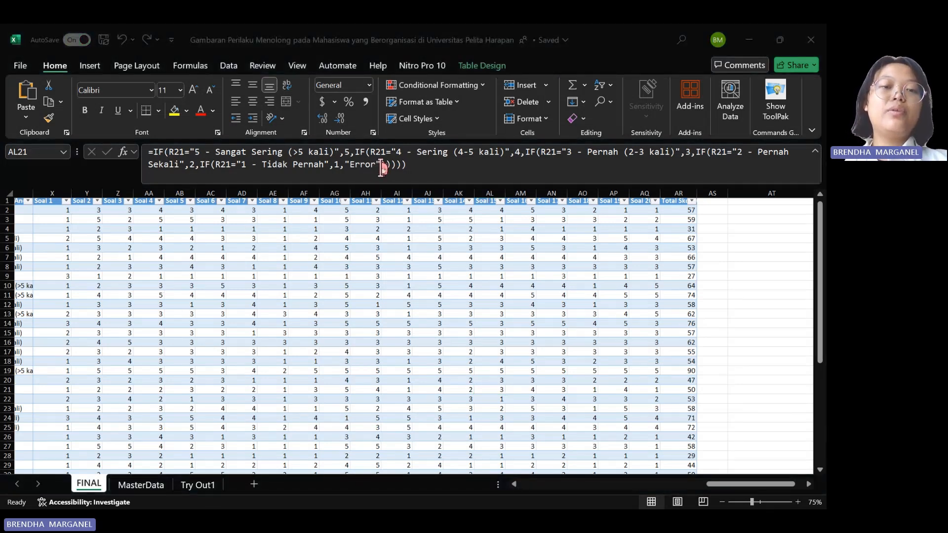
# Step: Open the Office Add-ins store and search it for "Analysis"
pyautogui.click(20, 65)
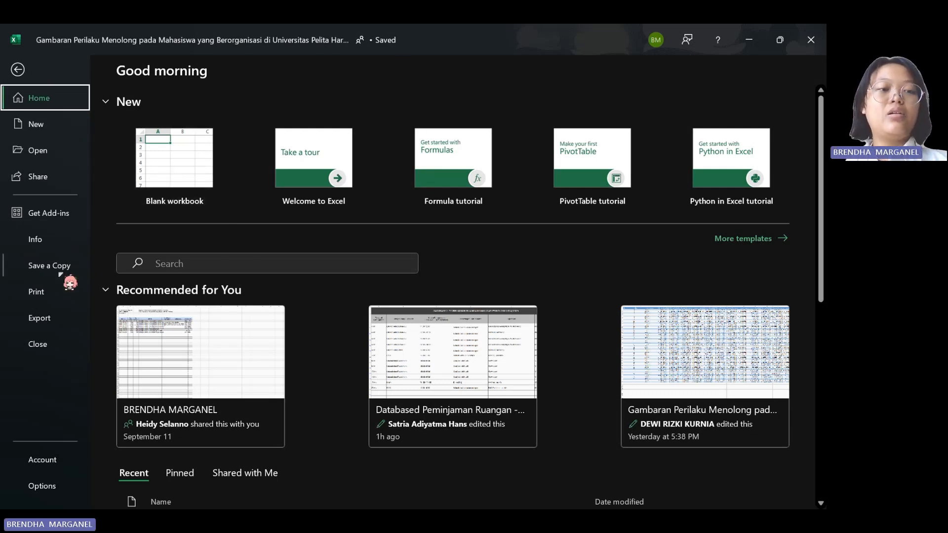
pyautogui.click(64, 219)
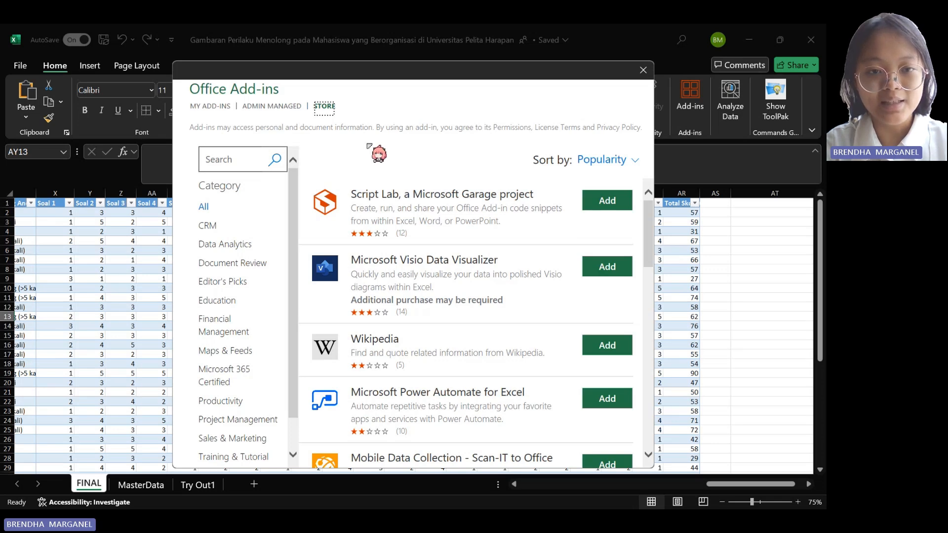
pyautogui.click(237, 159)
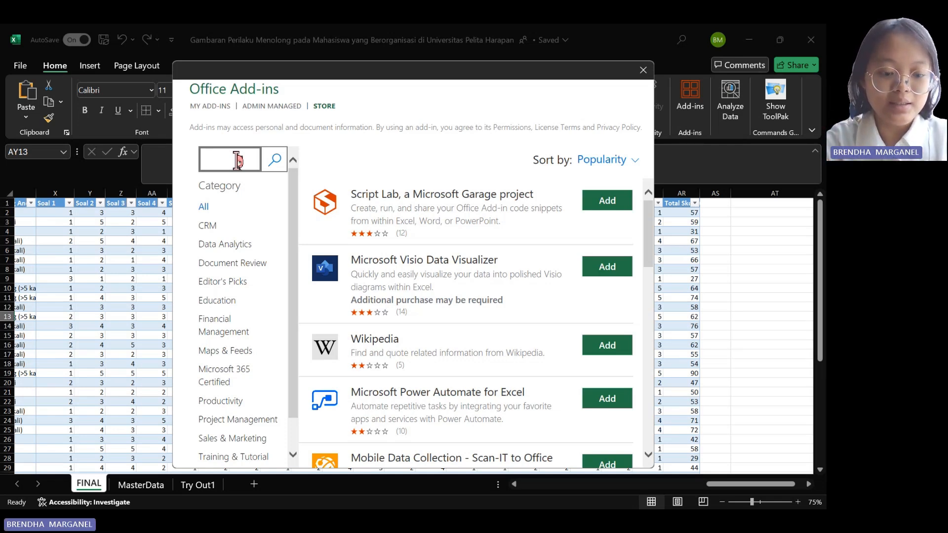
pyautogui.write('Analysi')
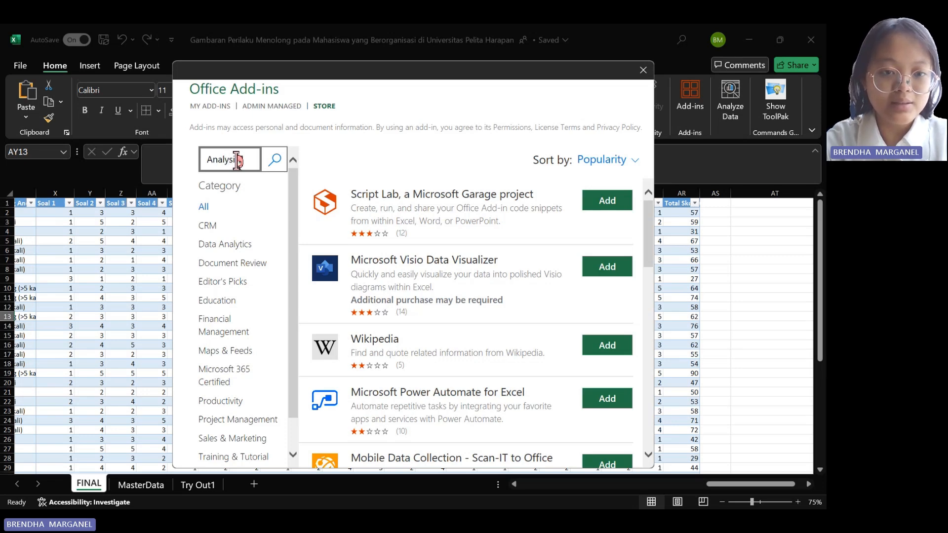
pyautogui.write('s')
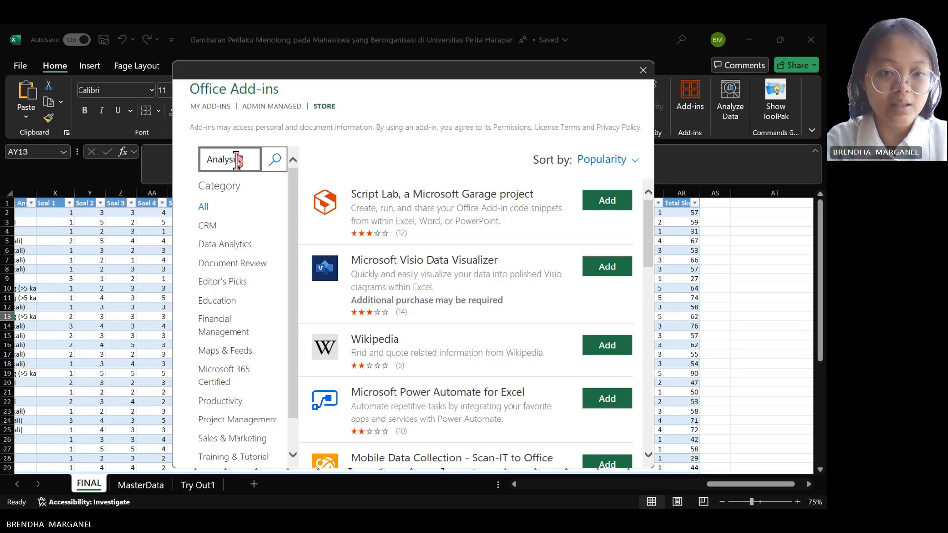
pyautogui.click(286, 166)
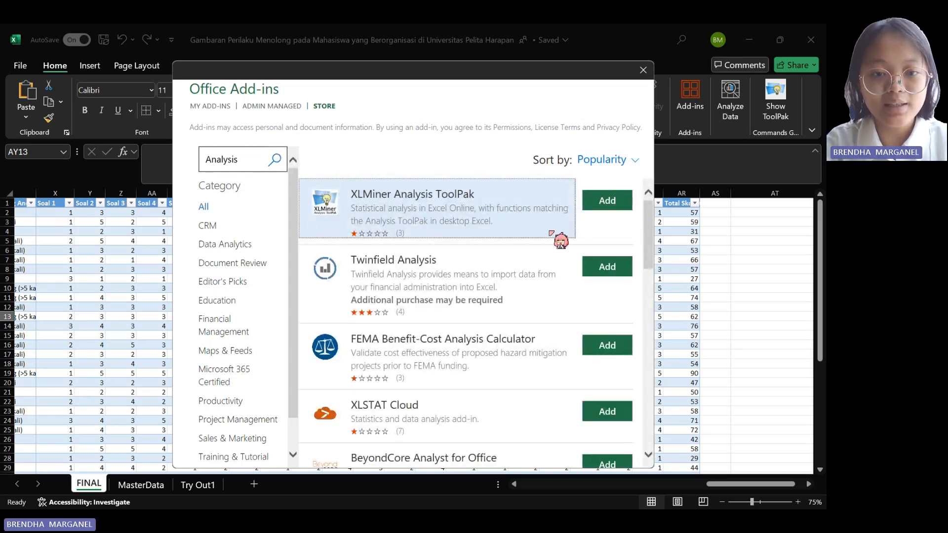
# Step: Add XLMiner Analysis ToolPak from the search results, agreeing to its terms and conditions
pyautogui.scroll(-1, 418, 314)
pyautogui.scroll(-5, 419, 315)
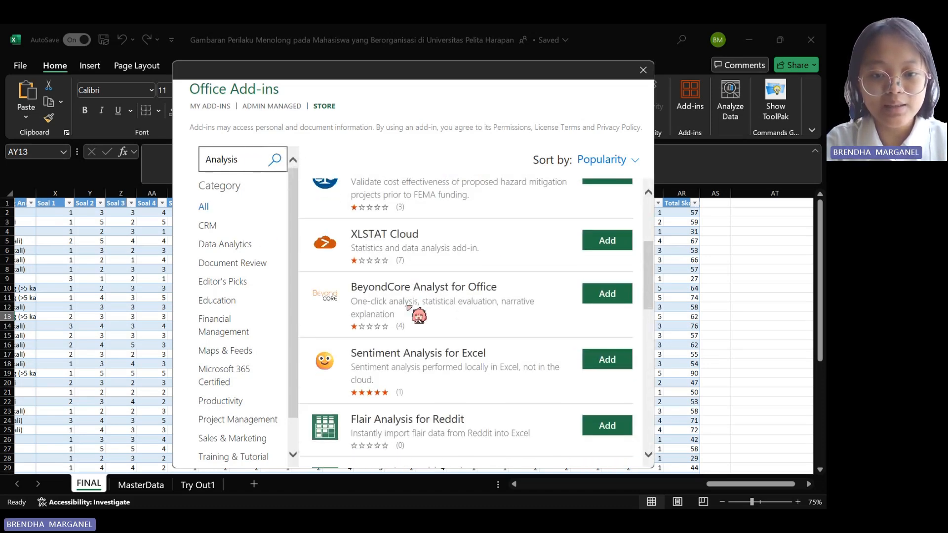
pyautogui.scroll(6, 419, 315)
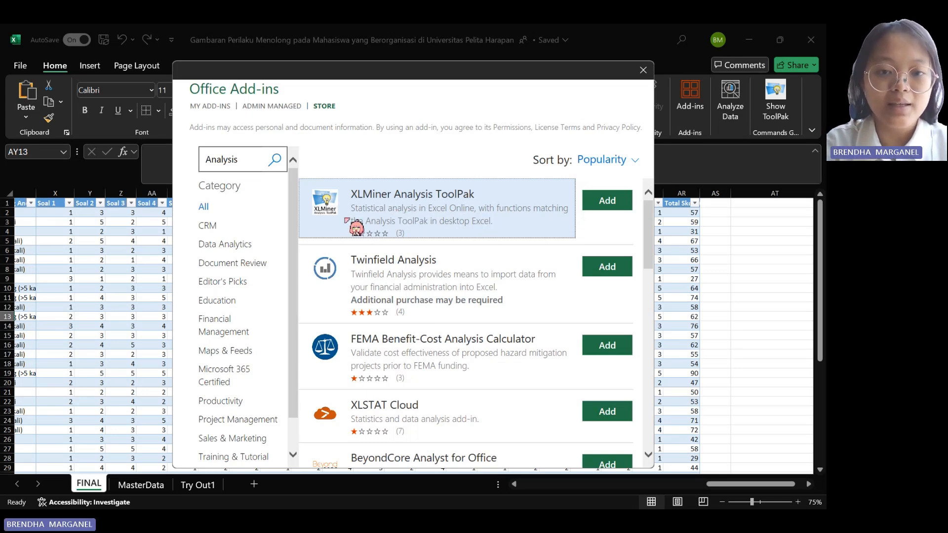
pyautogui.click(611, 207)
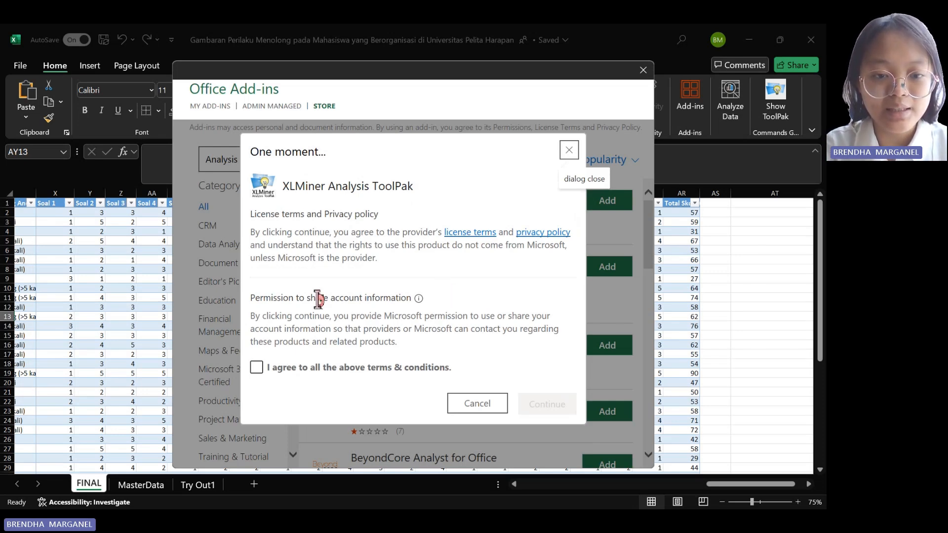
pyautogui.click(259, 366)
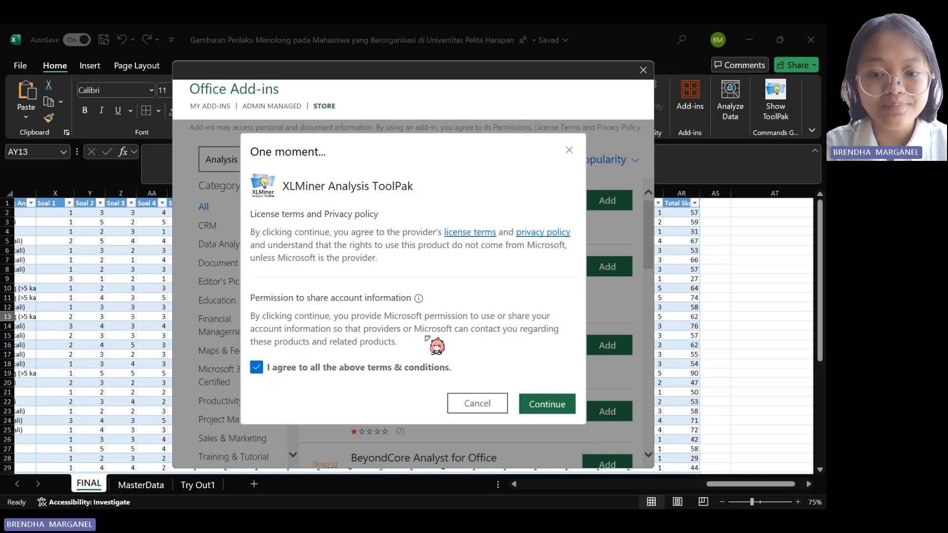
pyautogui.click(548, 405)
pyautogui.click(488, 388)
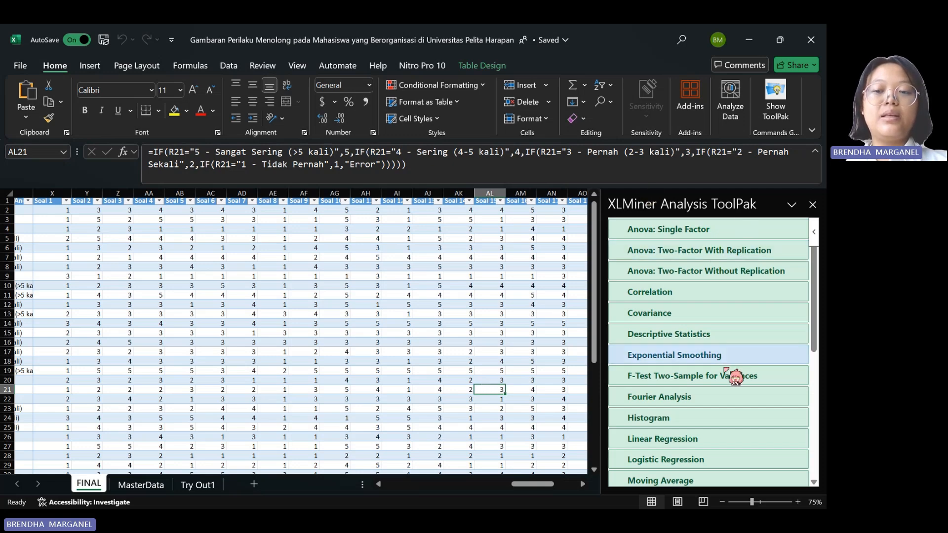
# Step: Close and reopen the XLMiner Analysis ToolPak pane, and look through its list of analysis tools
pyautogui.click(692, 230)
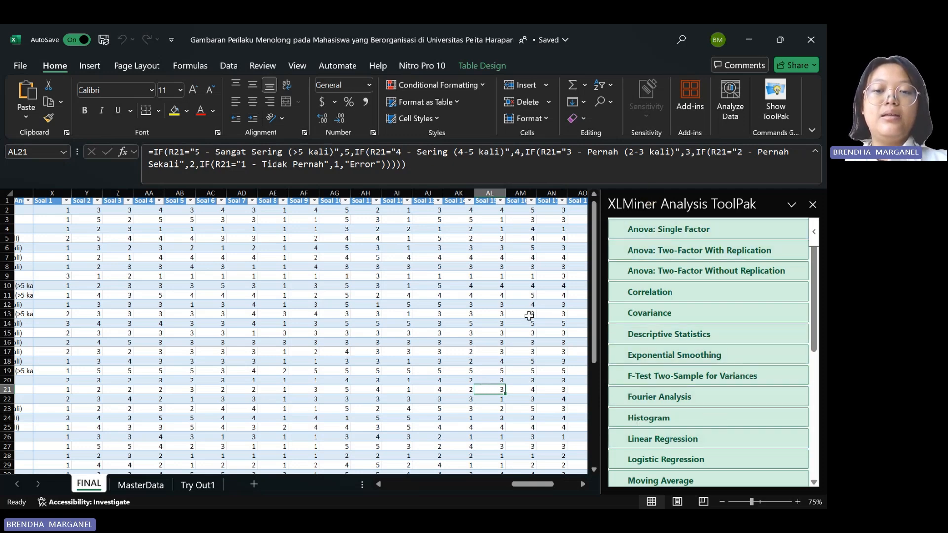
pyautogui.hscroll(5, 519, 327)
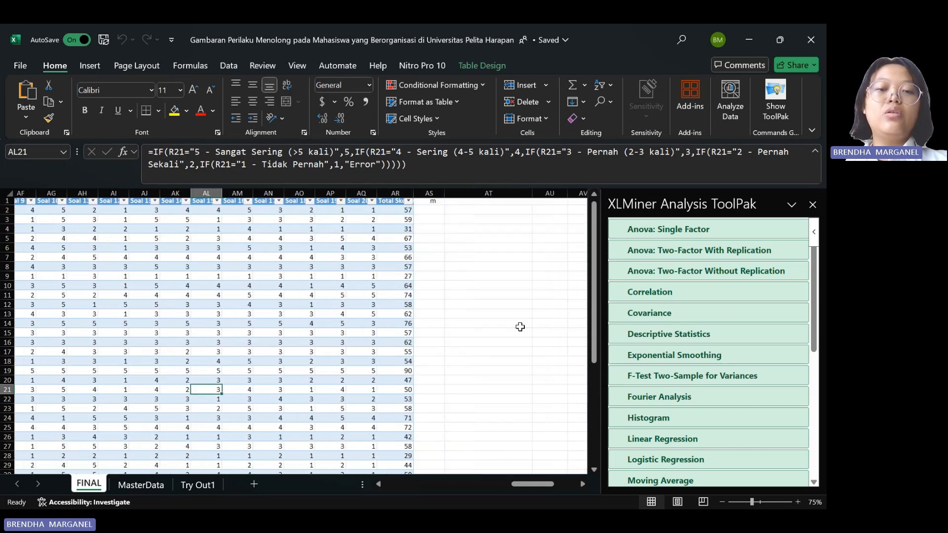
pyautogui.hscroll(1, 493, 333)
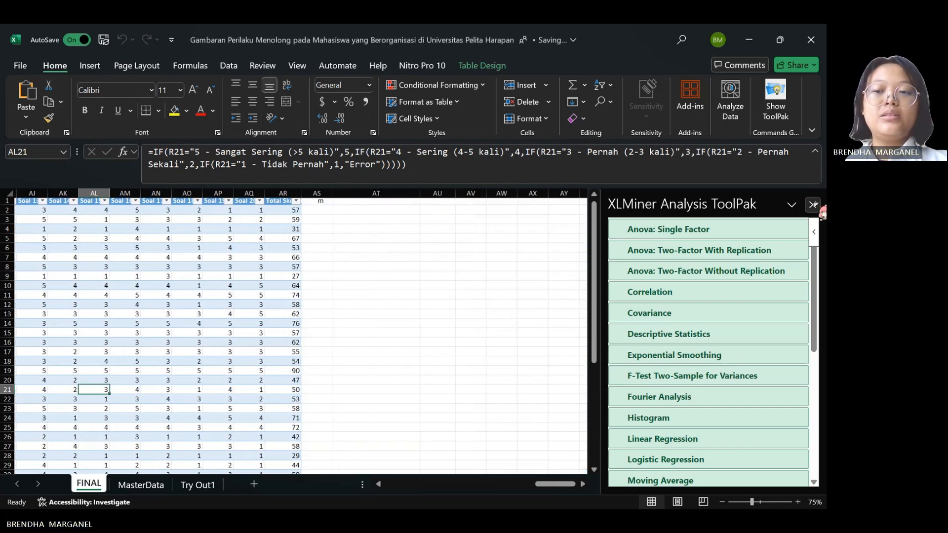
pyautogui.click(813, 205)
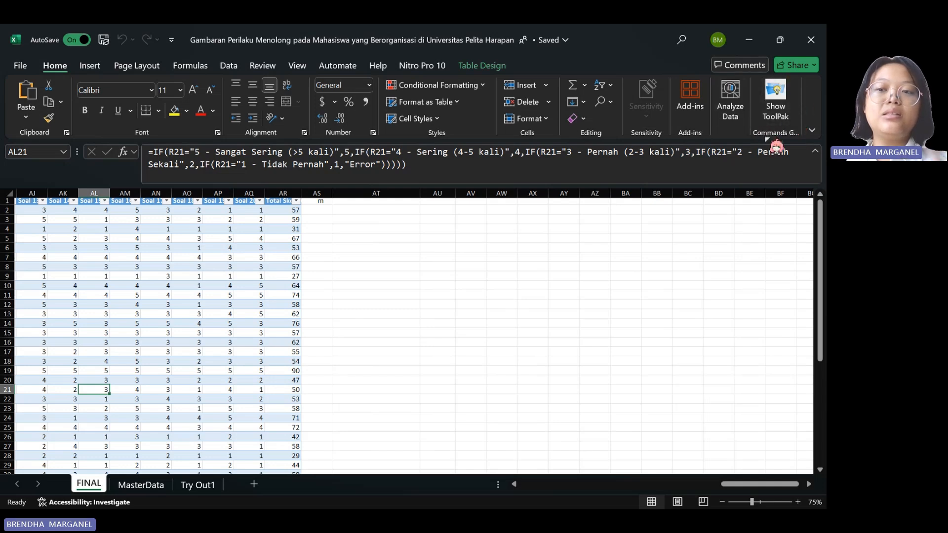
pyautogui.click(781, 116)
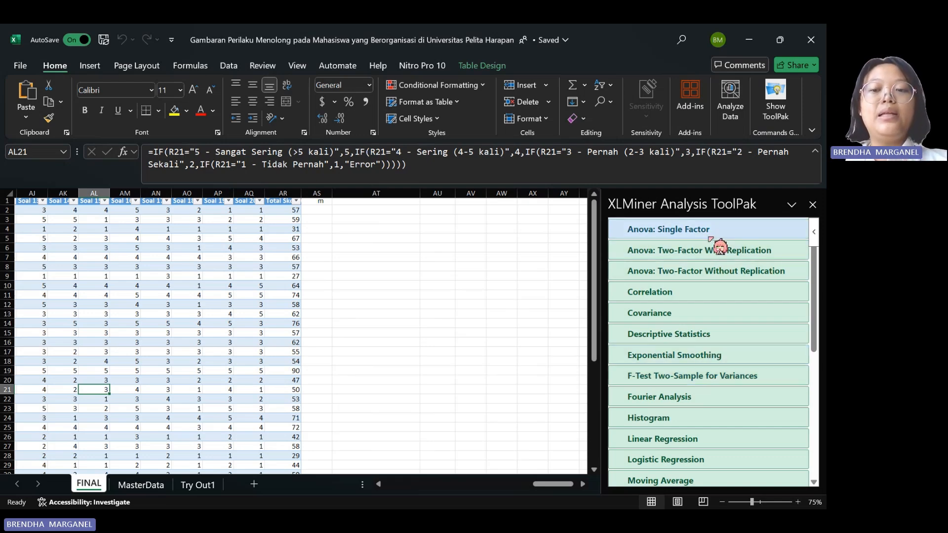
pyautogui.scroll(-5, 720, 247)
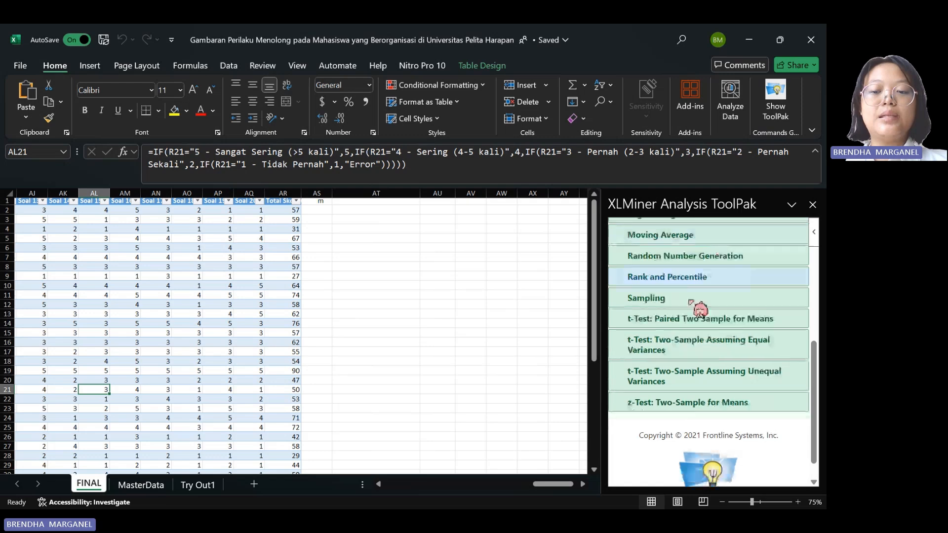
# Step: Open the Descriptive Statistics tool in XLMiner Analysis ToolPak and bring all of its options into view
pyautogui.scroll(5, 689, 376)
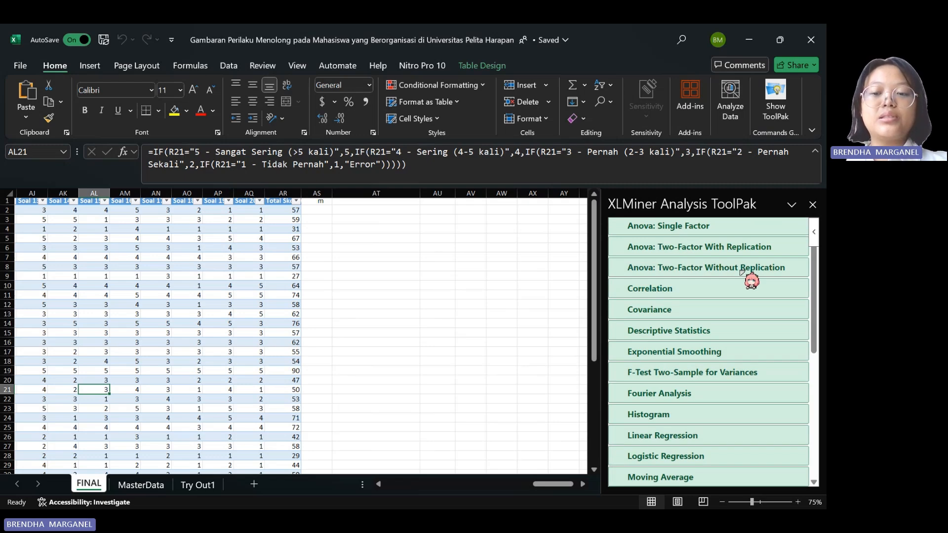
pyautogui.scroll(1, 742, 272)
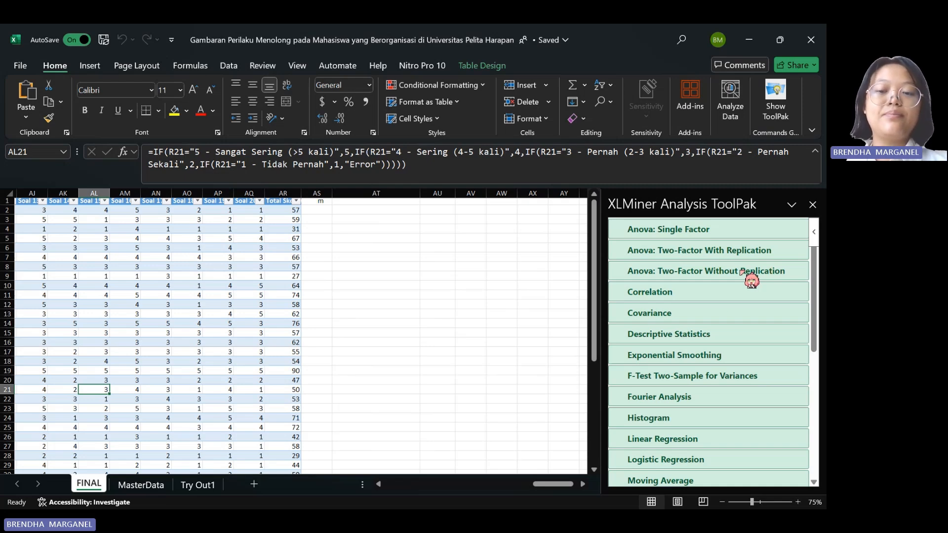
pyautogui.hotkey('alt', 'Tab')
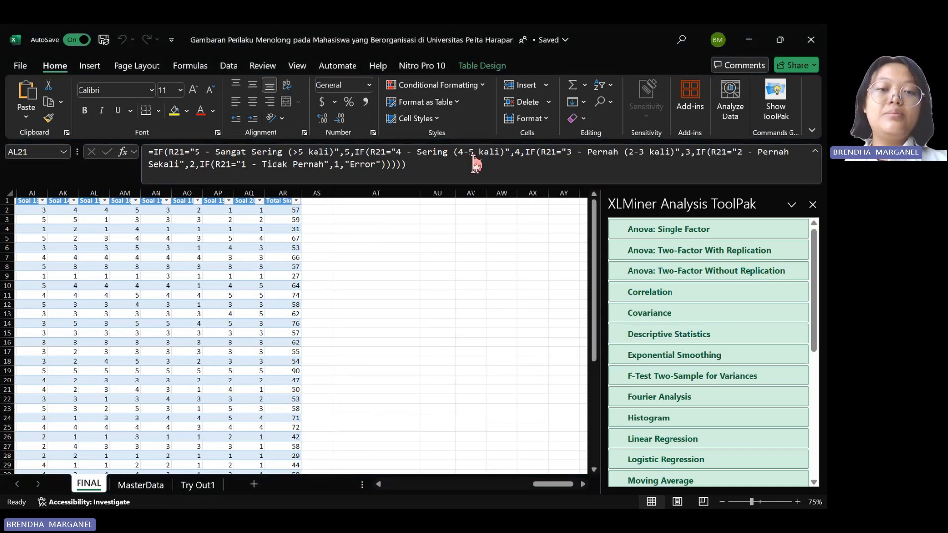
pyautogui.click(667, 336)
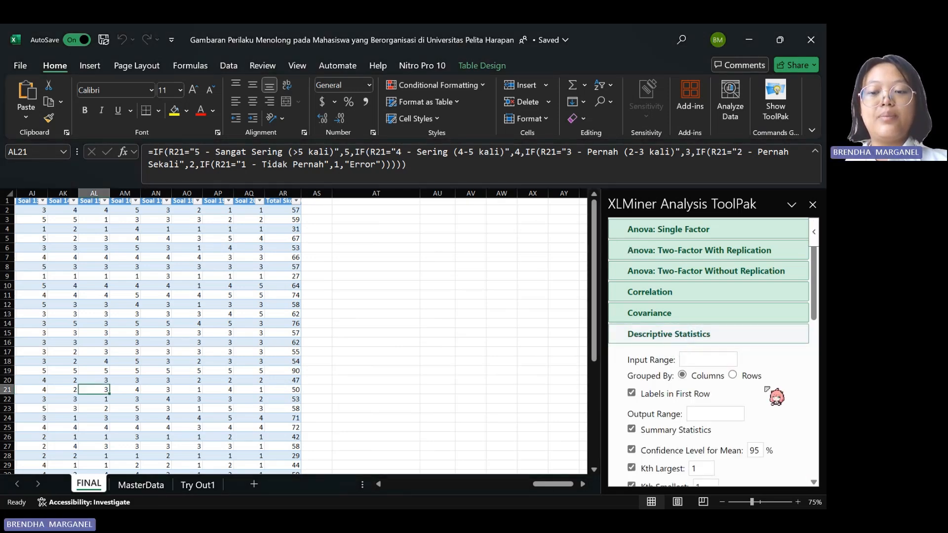
pyautogui.scroll(-1, 767, 388)
pyautogui.scroll(-3, 767, 388)
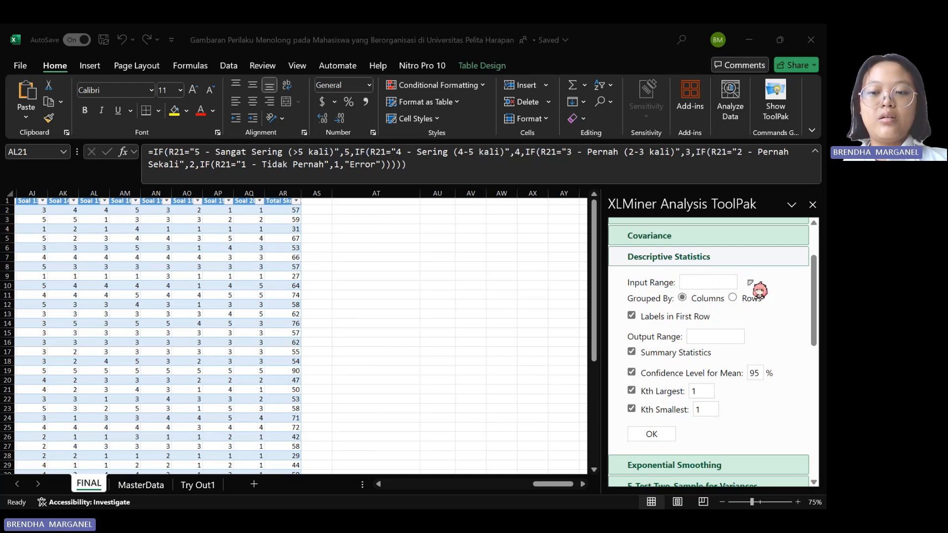
# Step: Set the Descriptive Statistics input range to the total scores in AR2:AR46
pyautogui.click(711, 282)
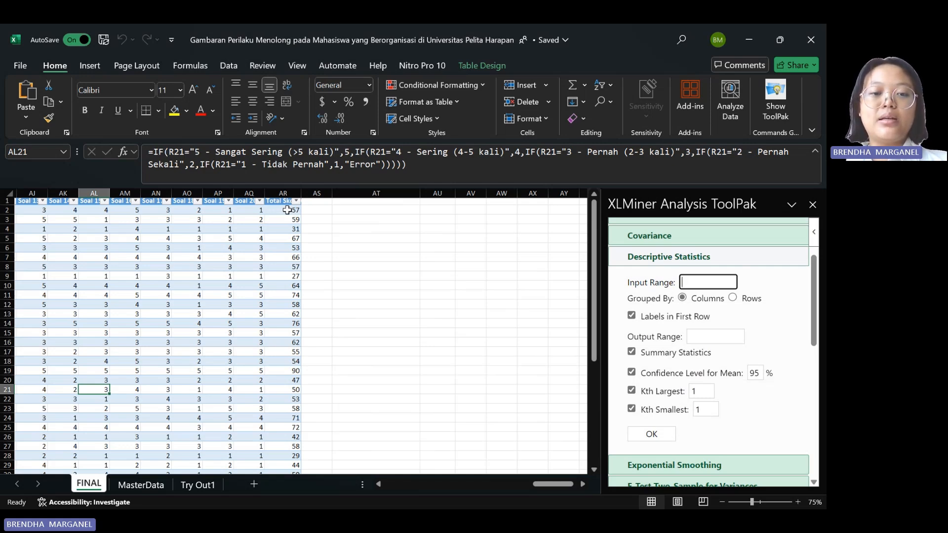
pyautogui.moveTo(287, 210); pyautogui.dragTo(289, 449)
pyautogui.click(704, 282)
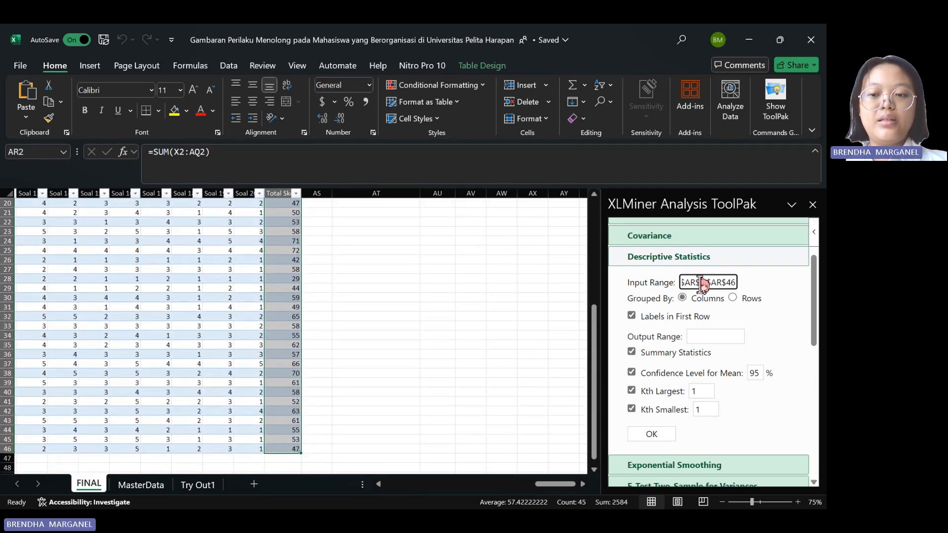
pyautogui.scroll(6, 343, 349)
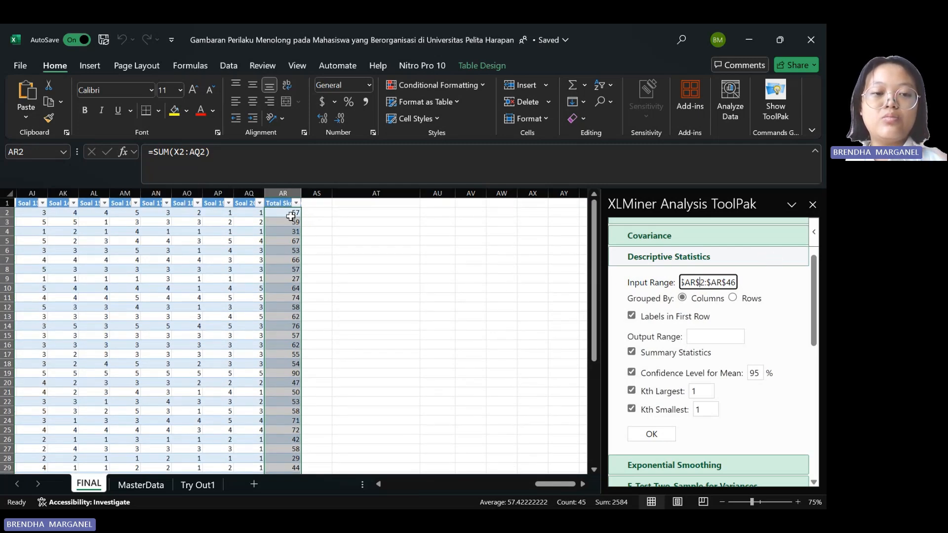
# Step: Set the output range to AT2:AU18 and generate the descriptive statistics with the summary, confidence level, largest and smallest options kept on
pyautogui.click(702, 336)
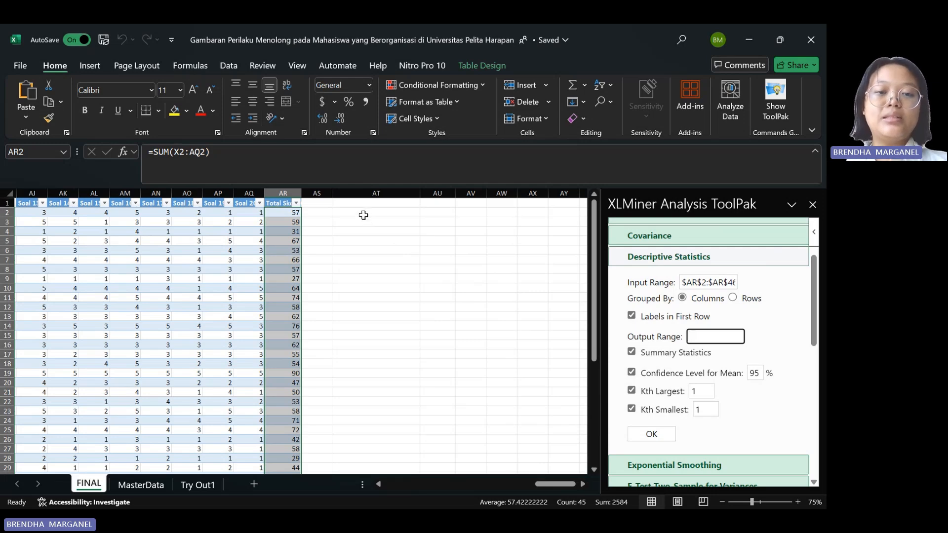
pyautogui.moveTo(363, 215); pyautogui.dragTo(444, 365)
pyautogui.click(714, 336)
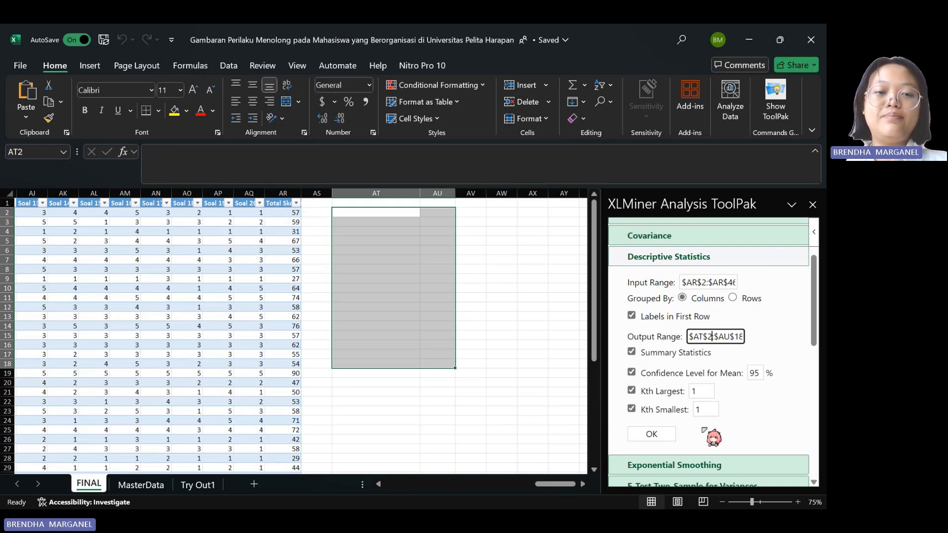
pyautogui.click(669, 436)
pyautogui.click(479, 383)
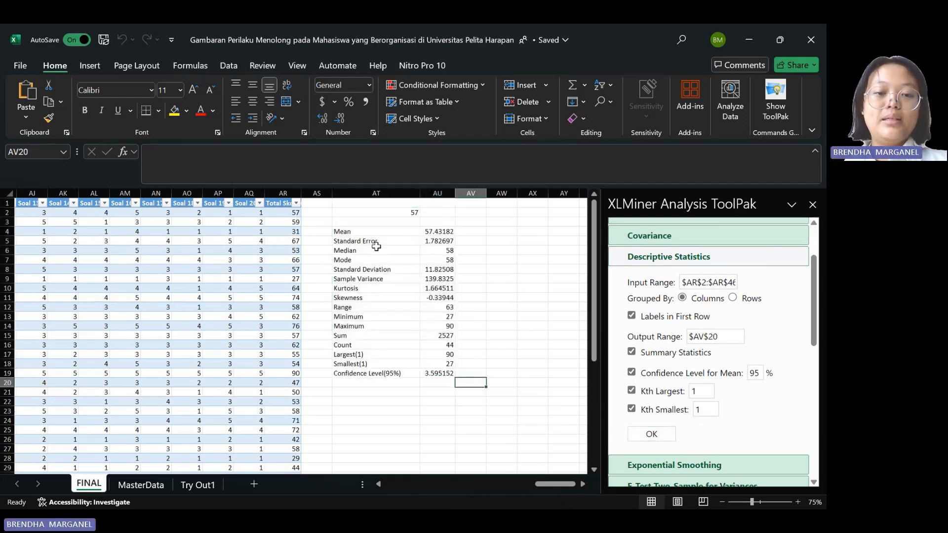
# Step: Delete the stray value in AT2 above the generated statistics
pyautogui.moveTo(365, 231); pyautogui.dragTo(440, 376)
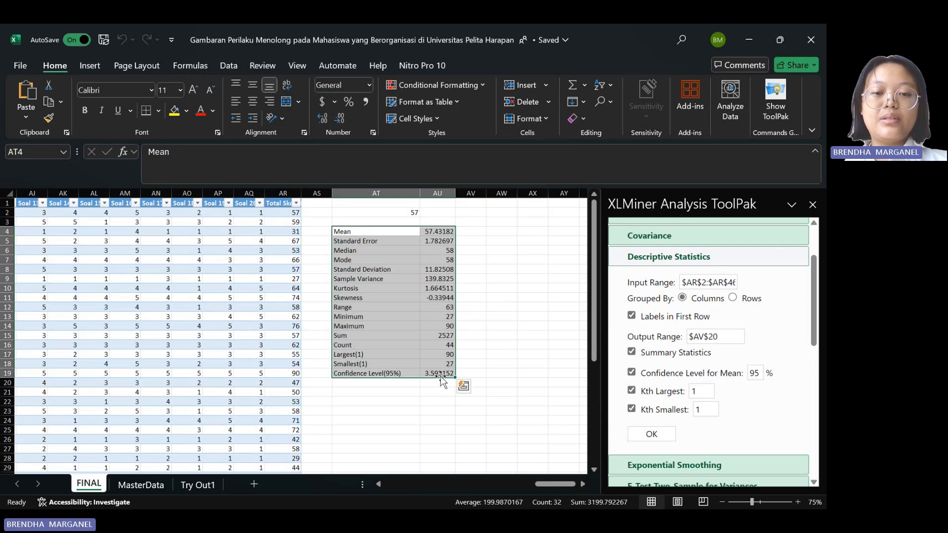
pyautogui.click(398, 212)
pyautogui.press('Delete')
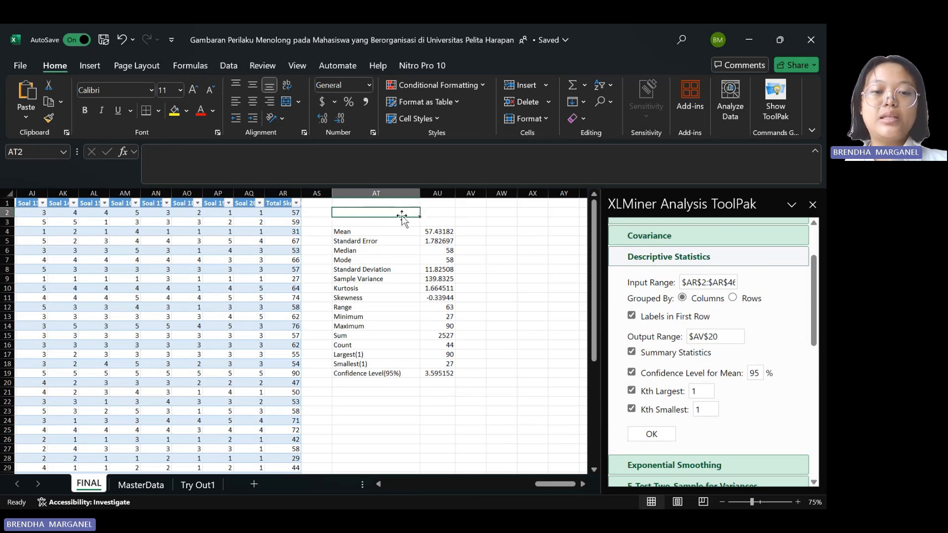
# Step: Enter the title "Data Deskriptif Statistik" in AT3, directly above the Mean row
pyautogui.moveTo(369, 223); pyautogui.dragTo(429, 222)
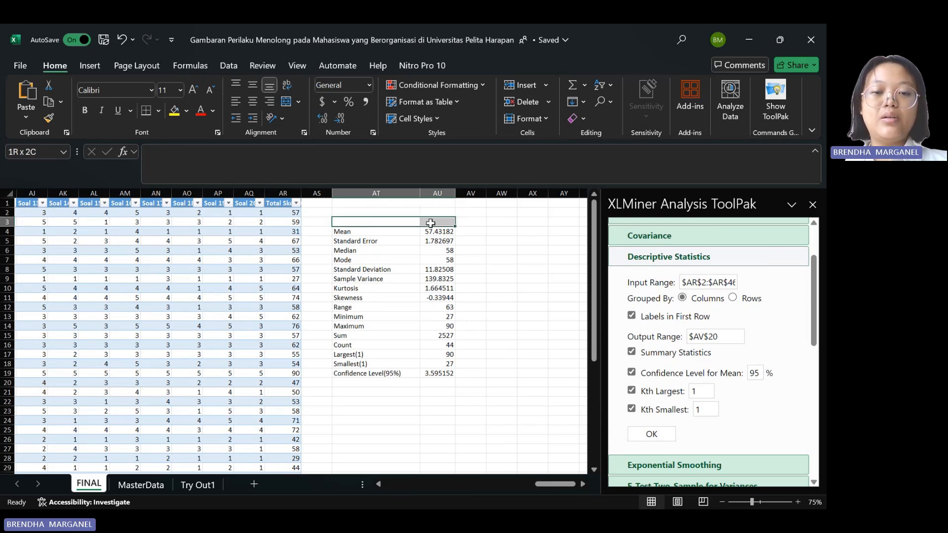
pyautogui.click(462, 41)
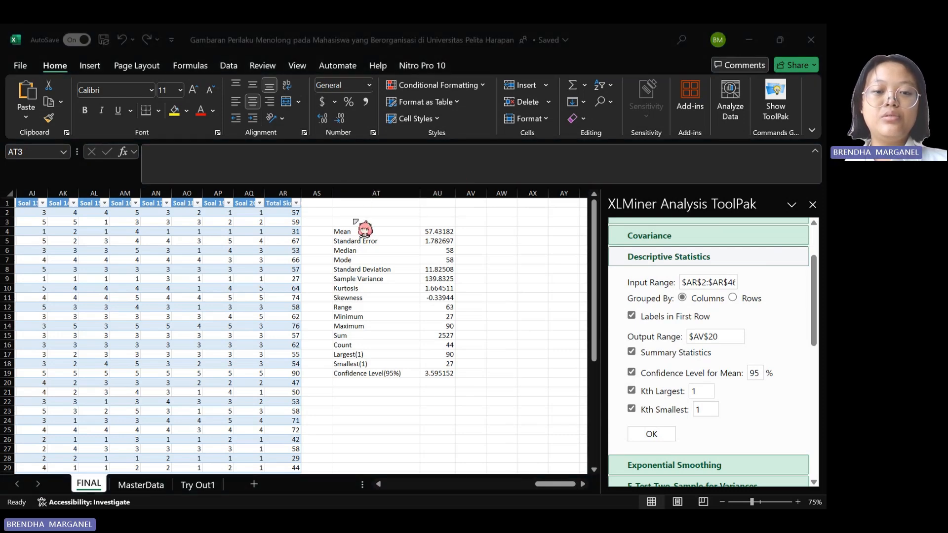
pyautogui.click(391, 224)
pyautogui.write('Data D')
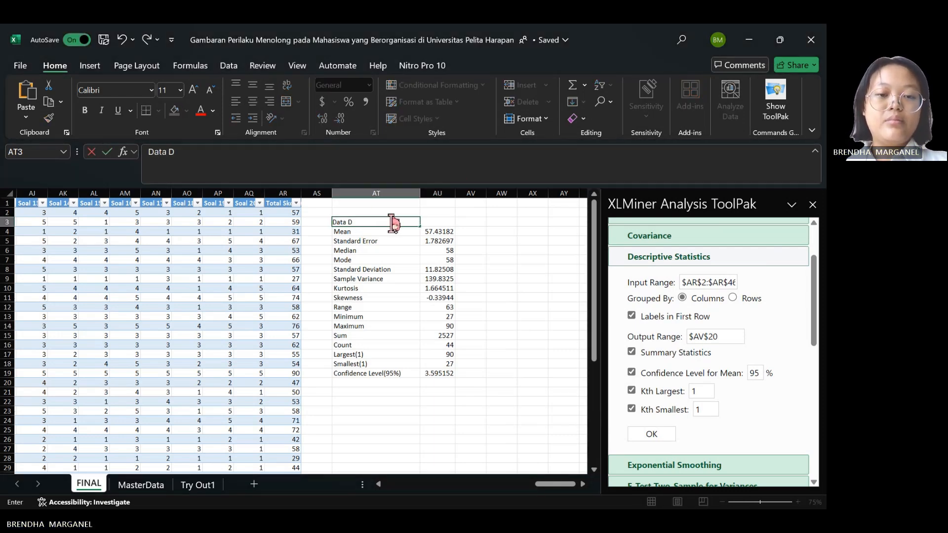
pyautogui.write('eskriptif')
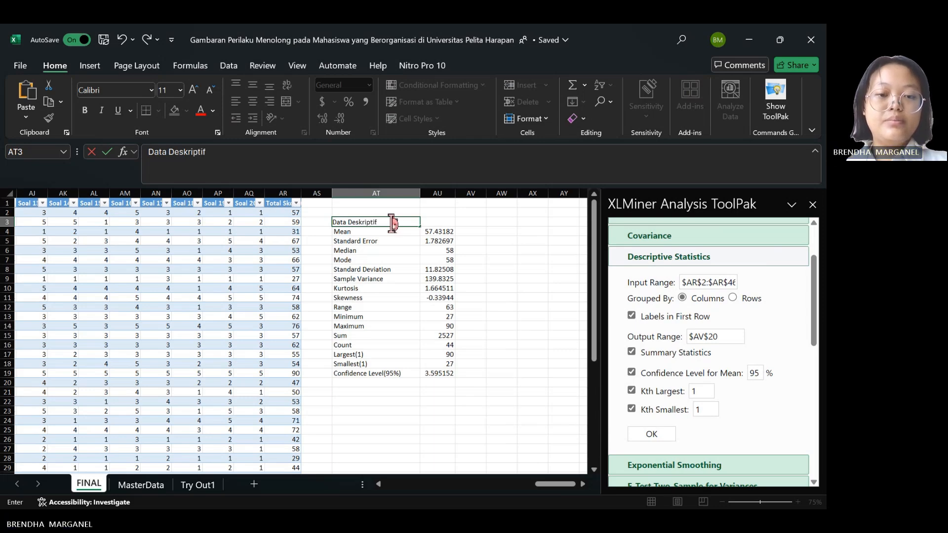
pyautogui.write(' Statistik')
pyautogui.click(483, 222)
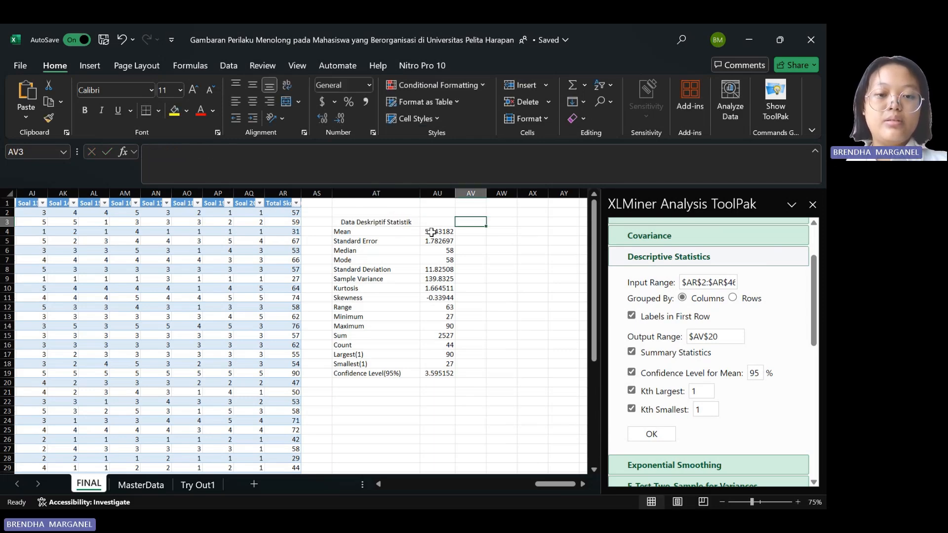
# Step: Merge and center the statistics title across AT3:AU3
pyautogui.moveTo(435, 225); pyautogui.dragTo(375, 222)
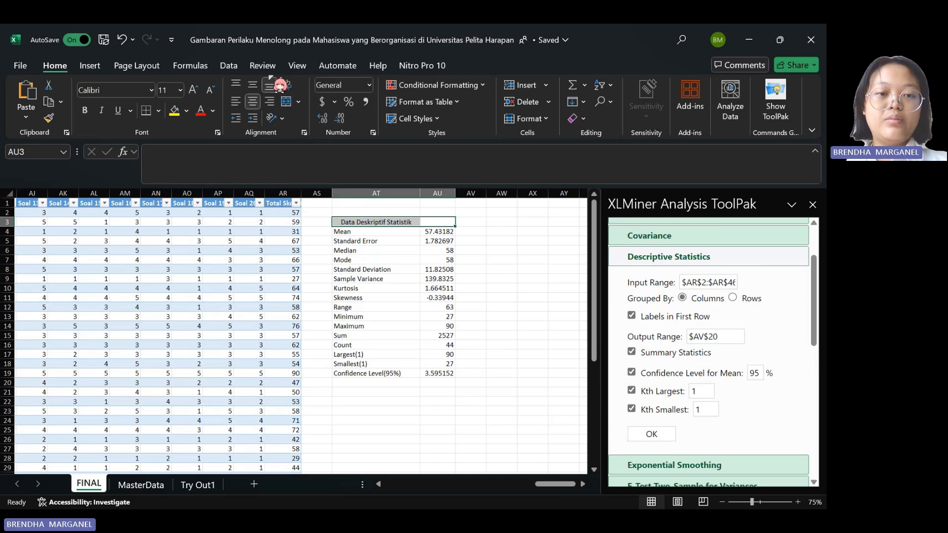
pyautogui.click(291, 103)
pyautogui.click(515, 409)
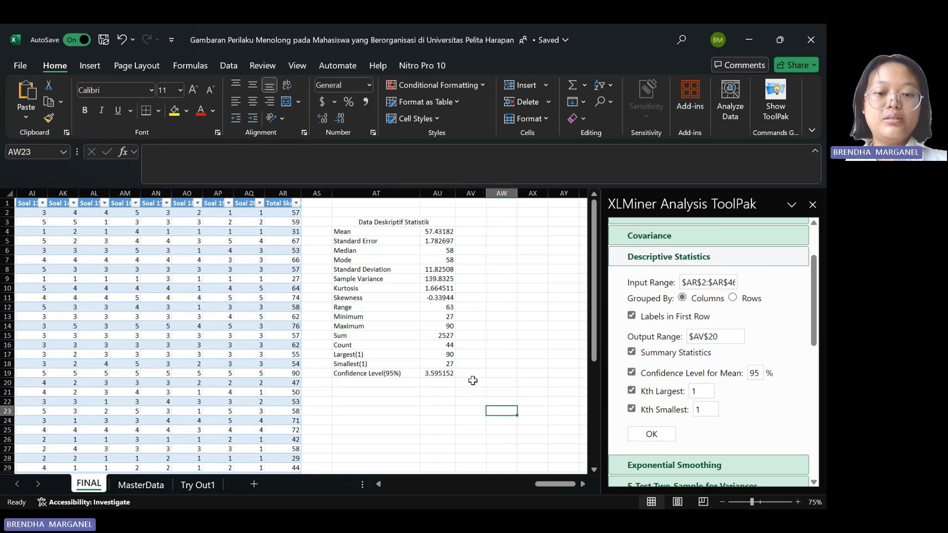
# Step: Apply all borders to the statistics table in AT3:AU19
pyautogui.moveTo(450, 374); pyautogui.dragTo(358, 222)
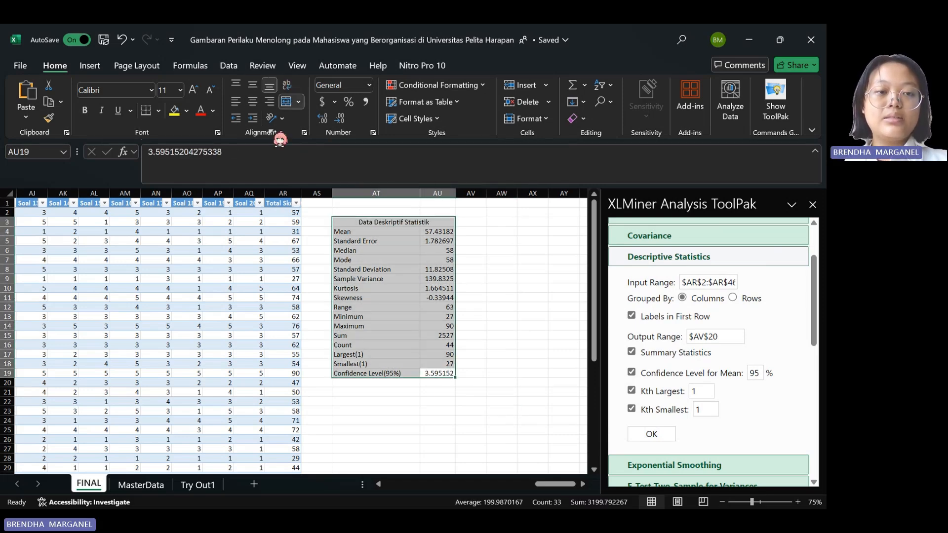
pyautogui.click(158, 110)
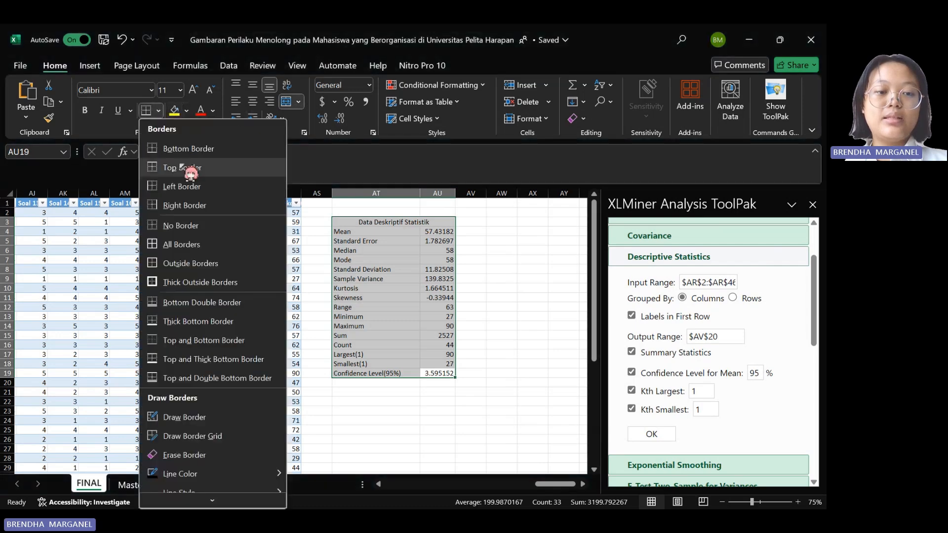
pyautogui.click(170, 245)
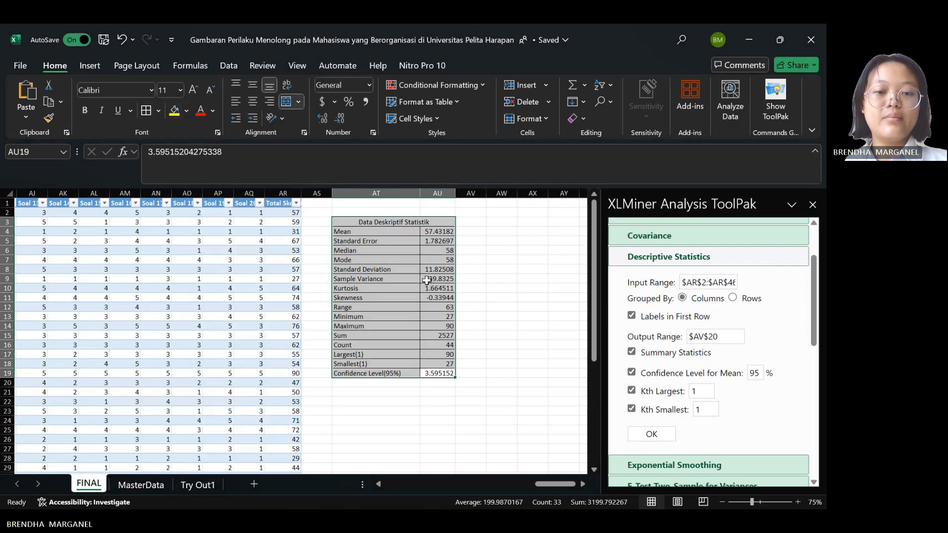
pyautogui.click(488, 289)
# Step: Fill the merged title cell of the statistics table with yellow
pyautogui.click(373, 227)
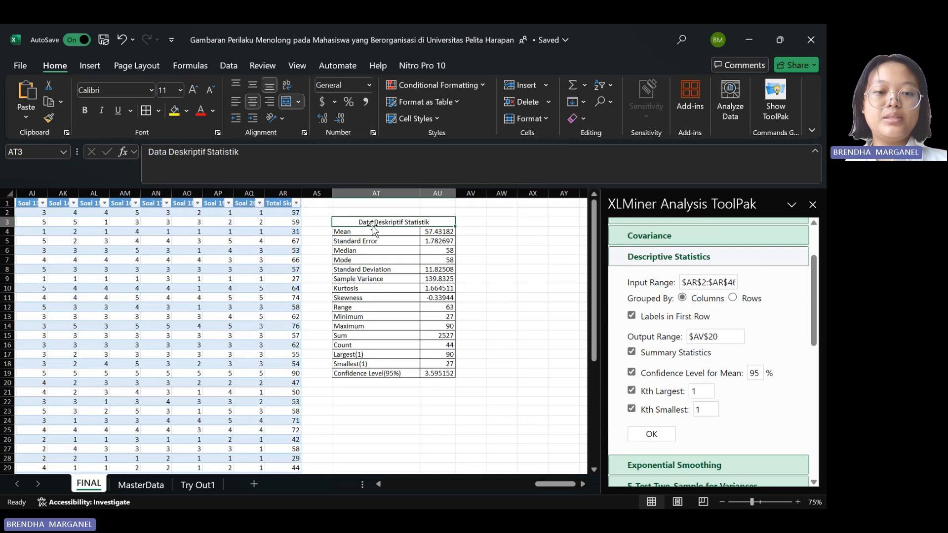
pyautogui.click(175, 111)
pyautogui.click(186, 111)
# Step: Fill the statistic label cells from Mean to Confidence Level with light gold, and select the whole table AT3:AU19
pyautogui.moveTo(365, 240); pyautogui.dragTo(435, 373)
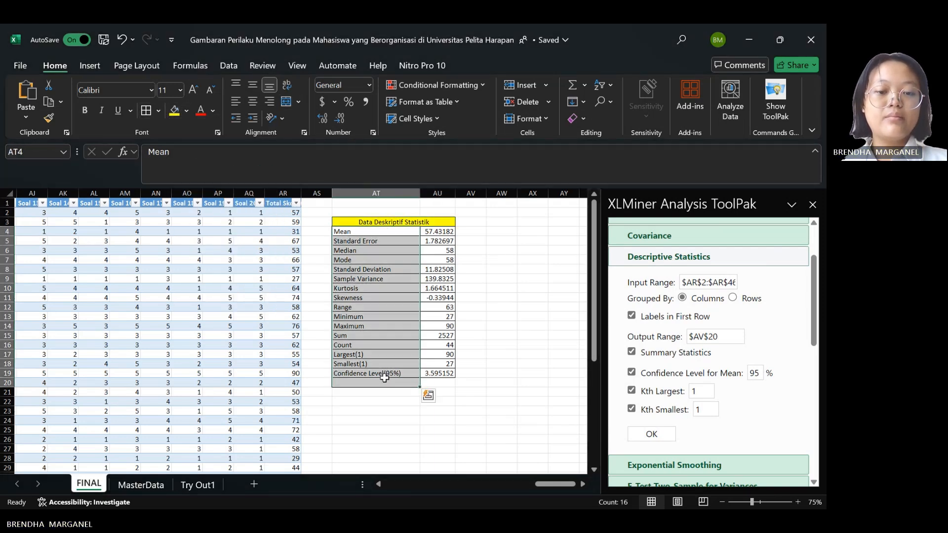
pyautogui.click(186, 111)
pyautogui.click(251, 188)
pyautogui.click(476, 327)
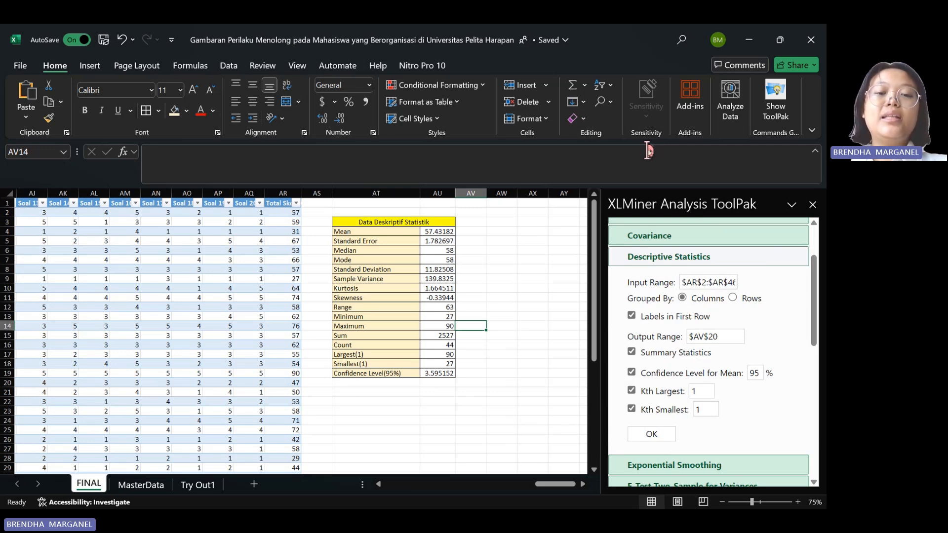
pyautogui.moveTo(439, 223); pyautogui.dragTo(433, 371)
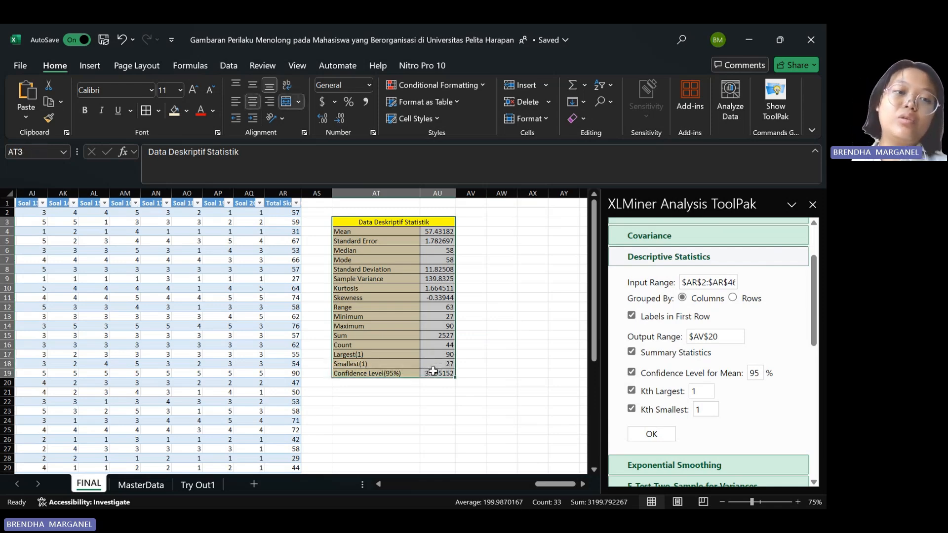